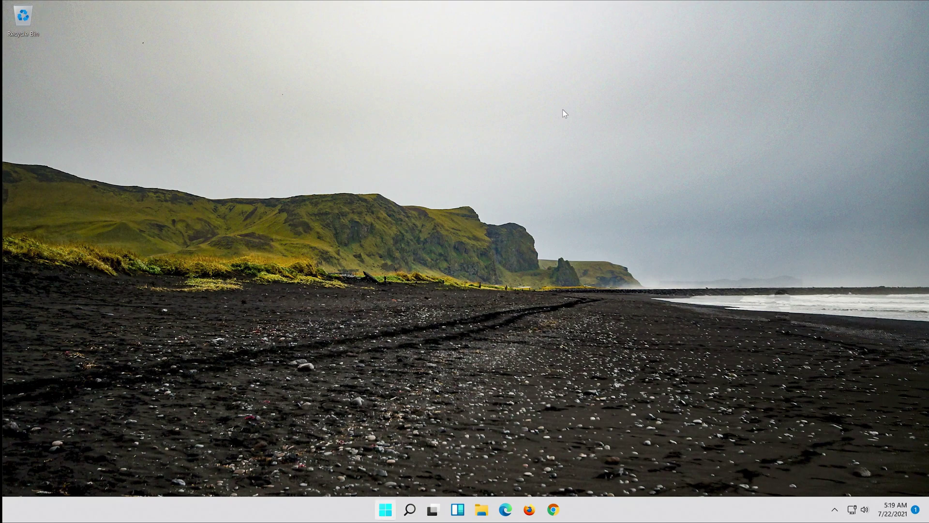
type("c")
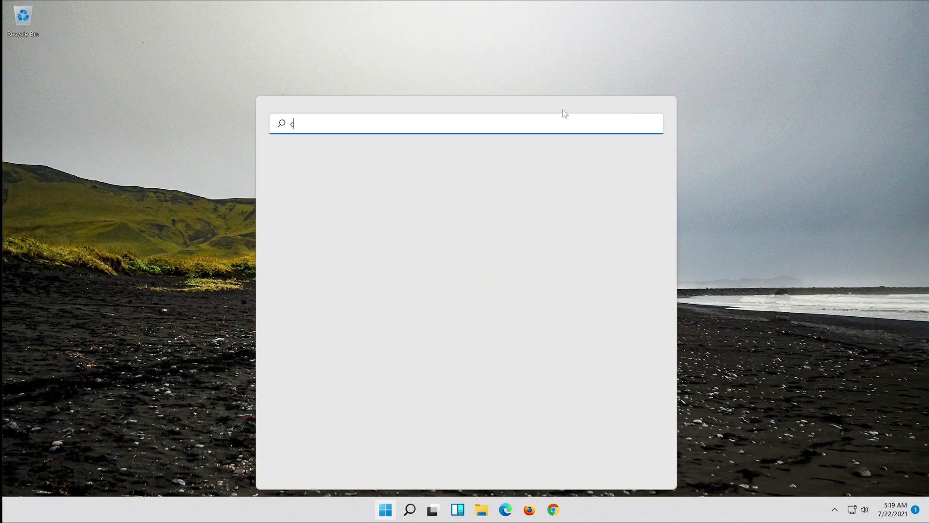
type("md")
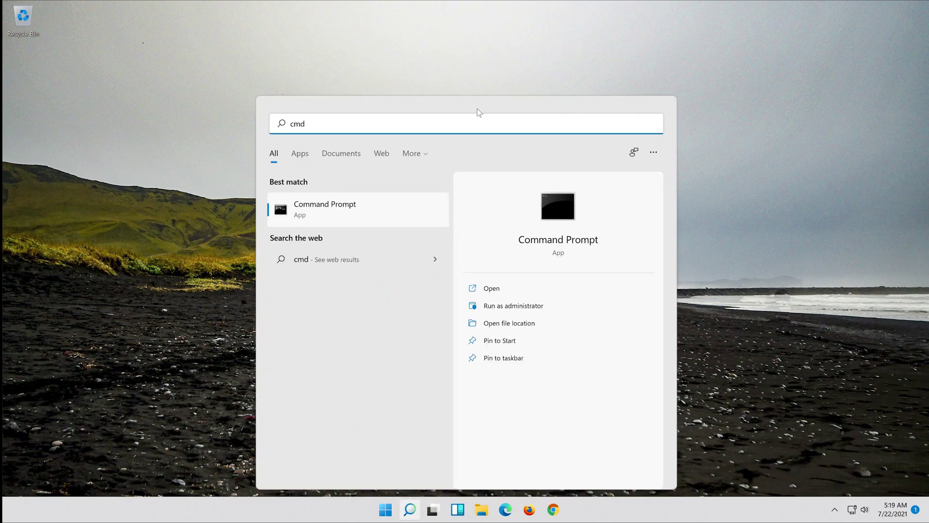
- Launch Command Prompt from Start search with administrator rights and approve the UAC prompt
left_click(312, 209)
right_click(312, 209)
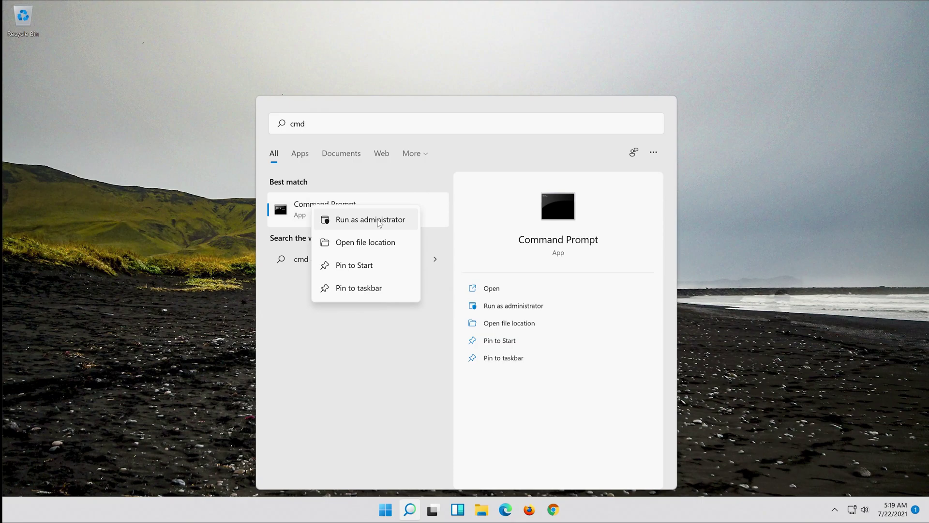
left_click(377, 221)
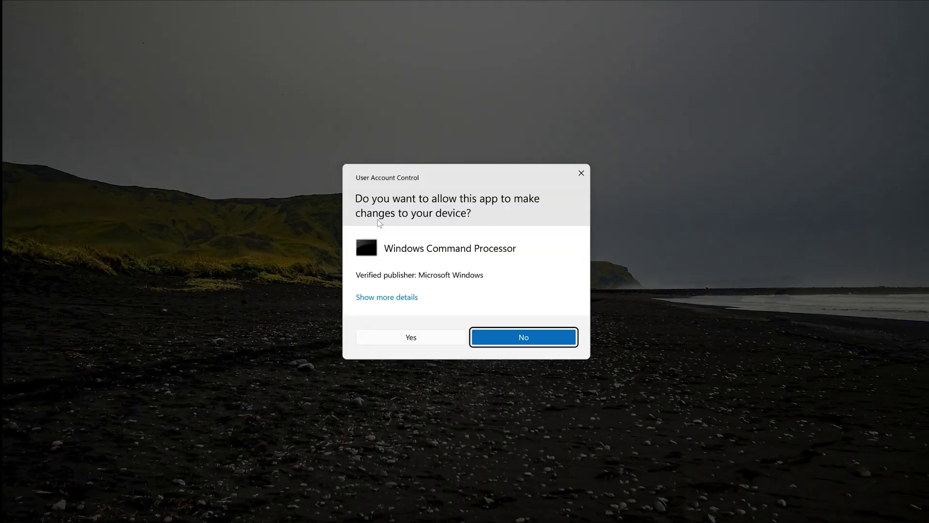
left_click(404, 338)
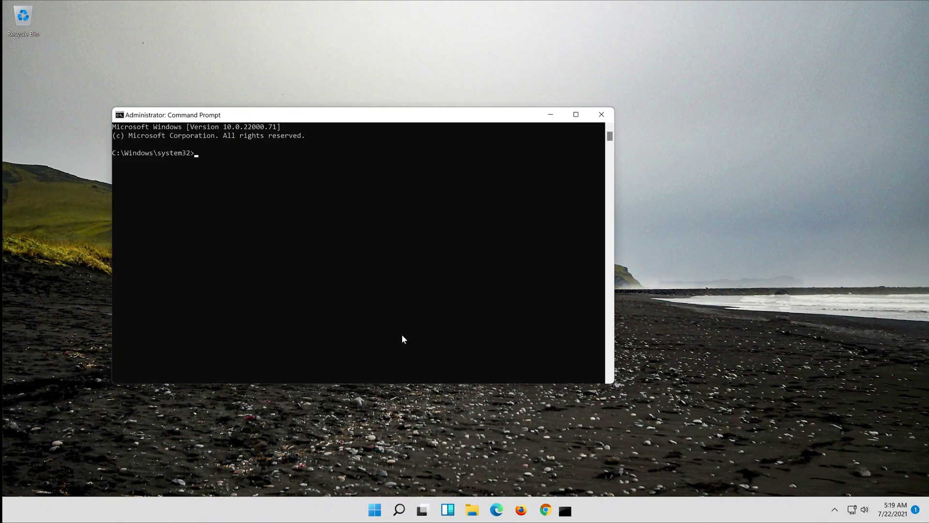
- Center the Command Prompt window and run sfc /scannow until the scan completes
left_click_drag(320, 115, 464, 118)
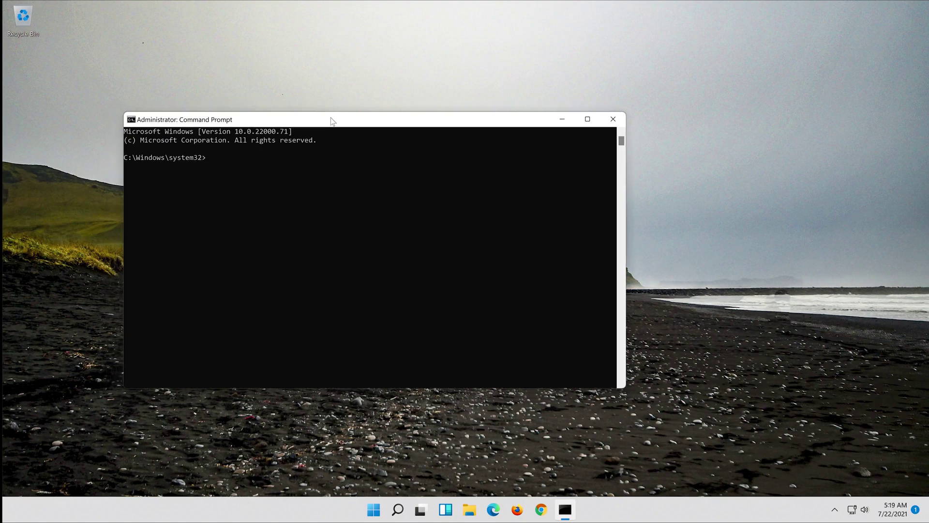
type("sfc")
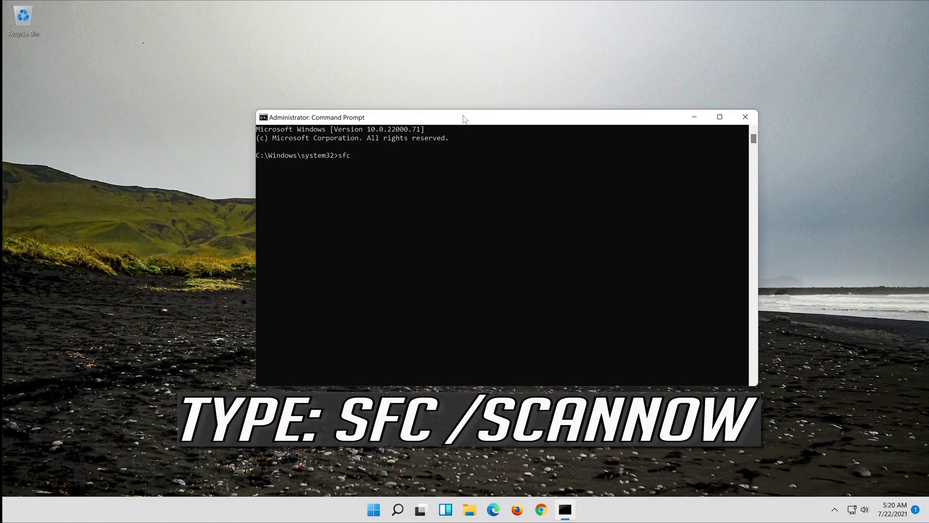
type(" /sc")
type("ann")
type("ow")
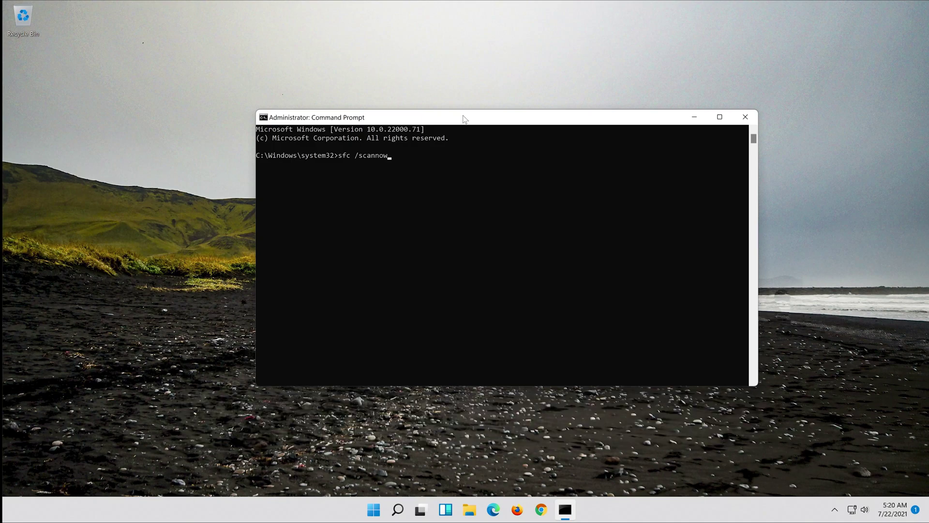
key("Return")
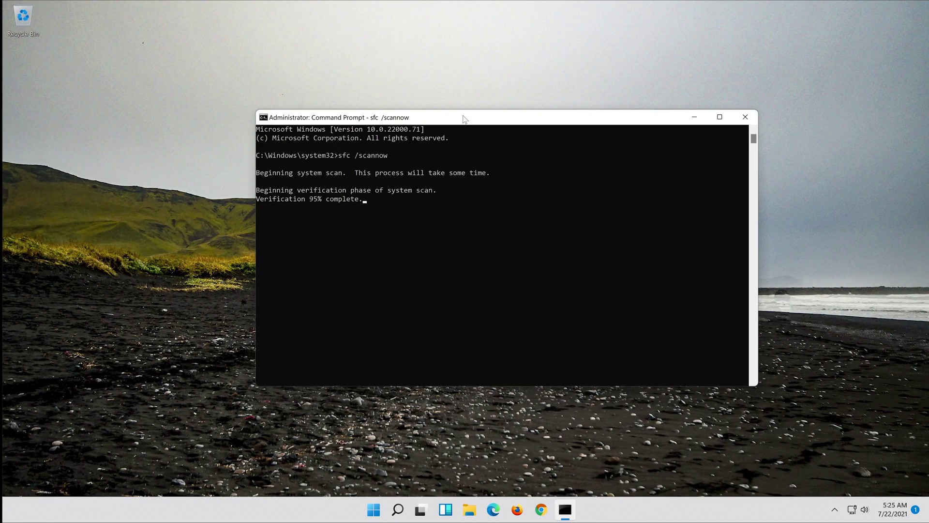
type("ex")
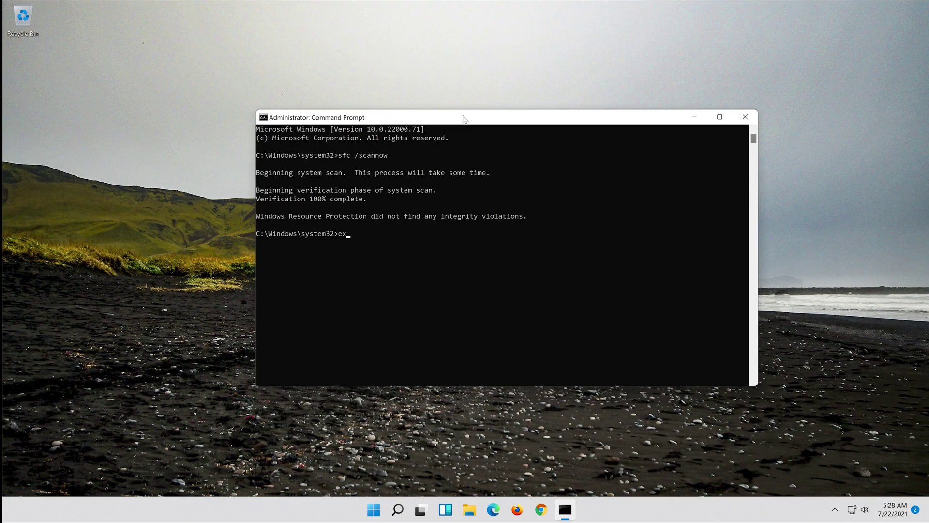
type("it")
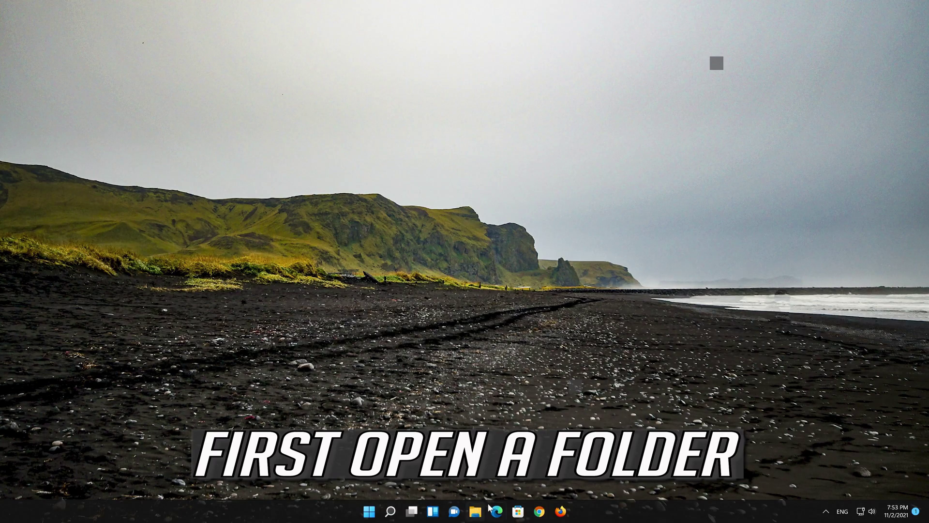
- Browse File Explorer through This PC and Local Disk (C:) into the Users folder
left_click(477, 512)
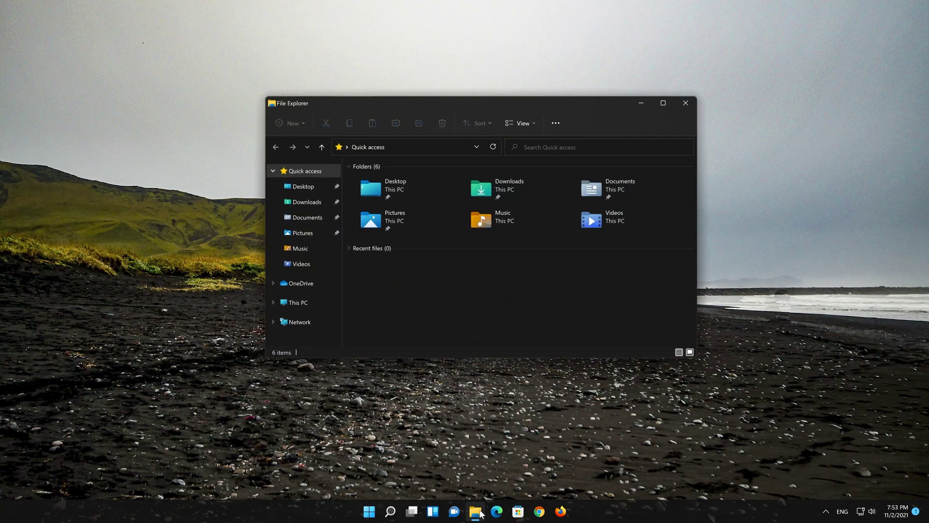
left_click(310, 300)
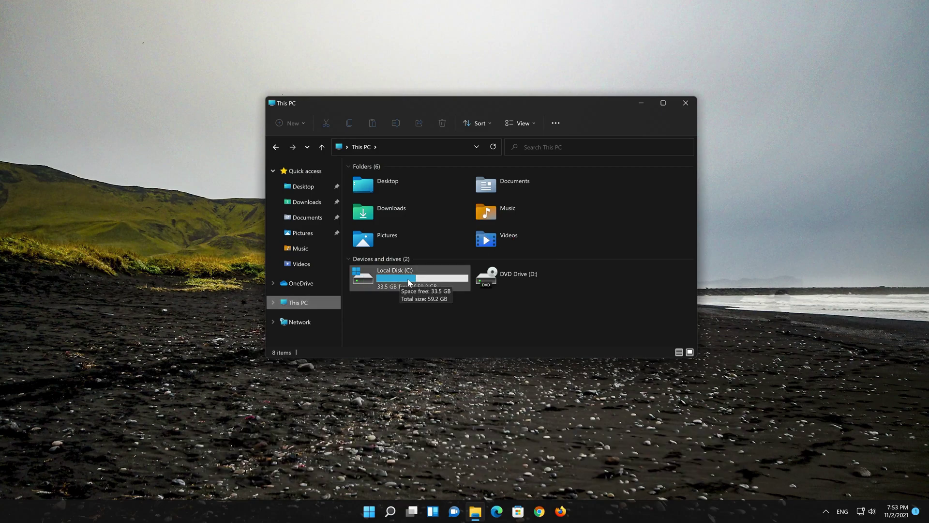
double_click(407, 280)
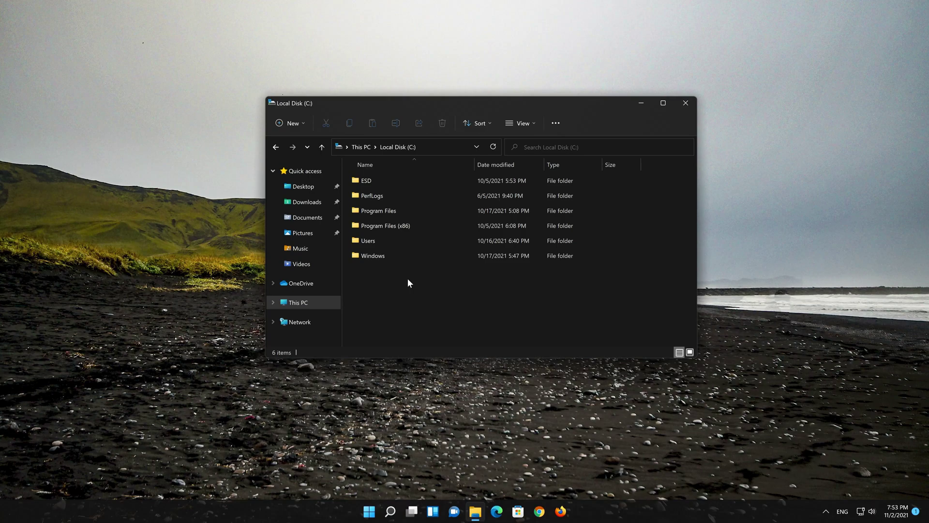
left_click(375, 241)
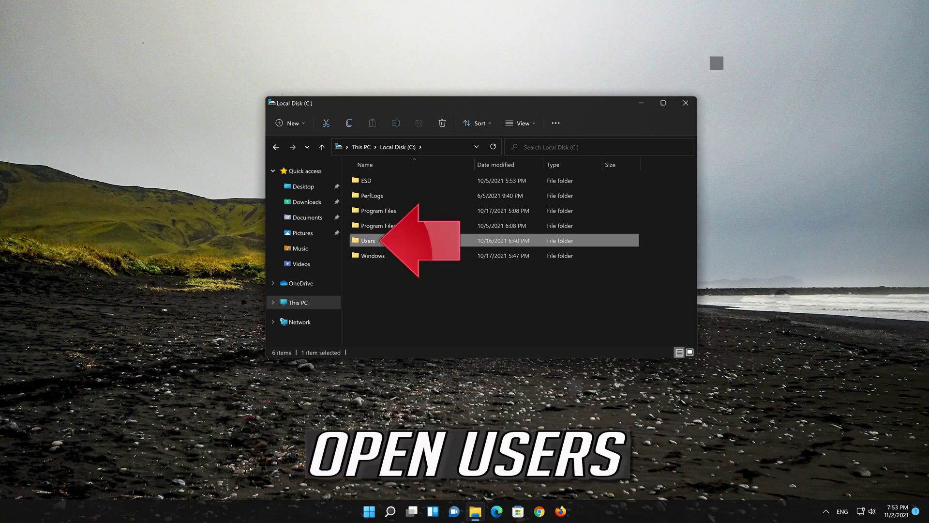
double_click(428, 242)
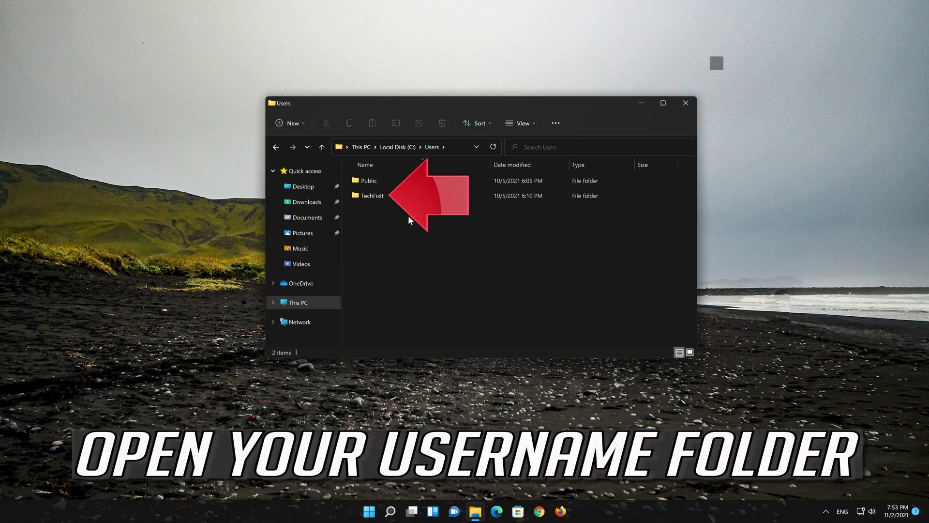
left_click(389, 197)
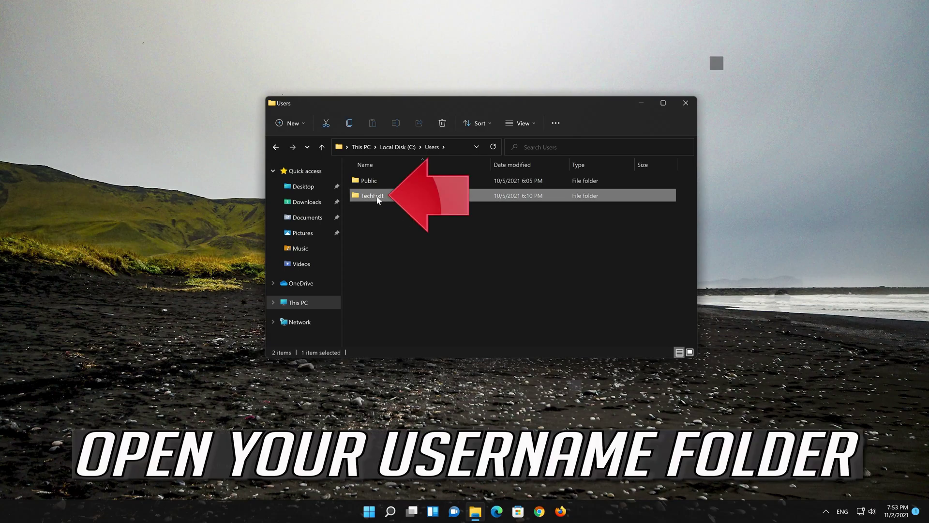
- Enter the user's home folder and enable View > Show > Hidden items so AppData appears
double_click(407, 196)
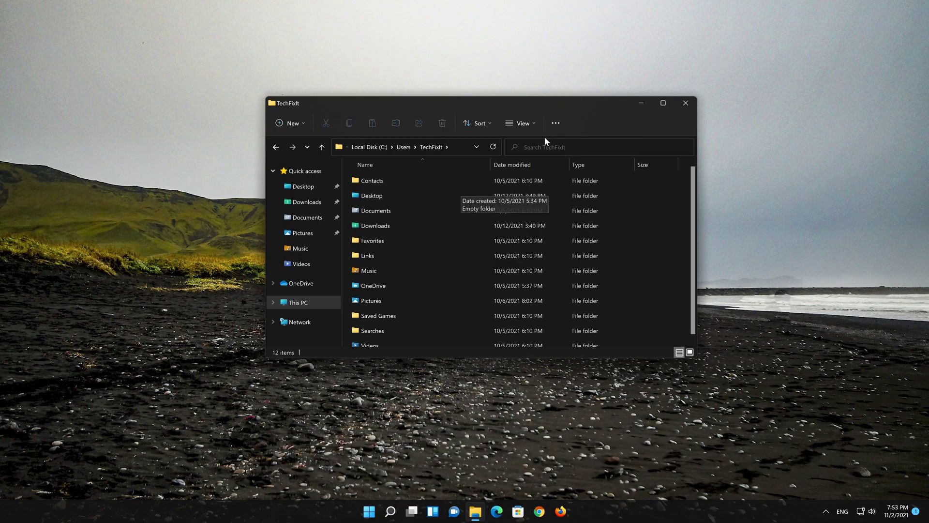
left_click(521, 121)
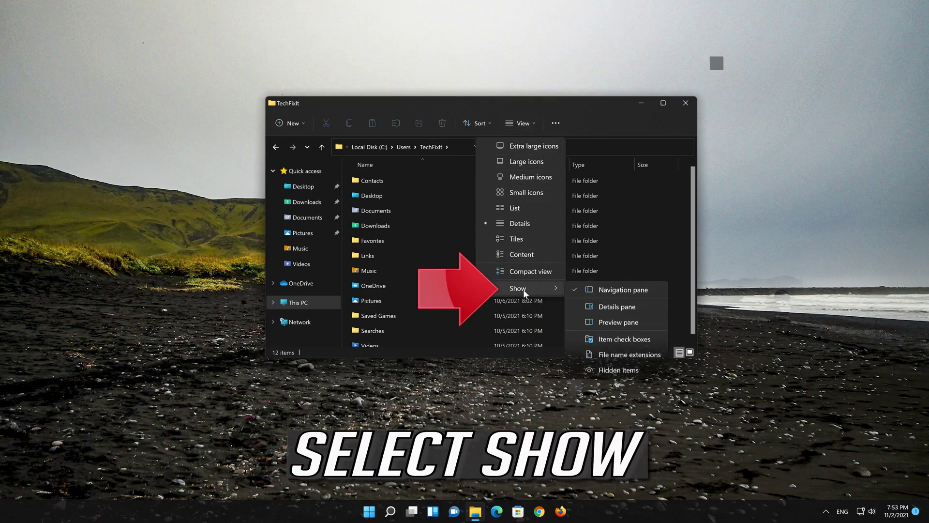
mouse_move(519, 288)
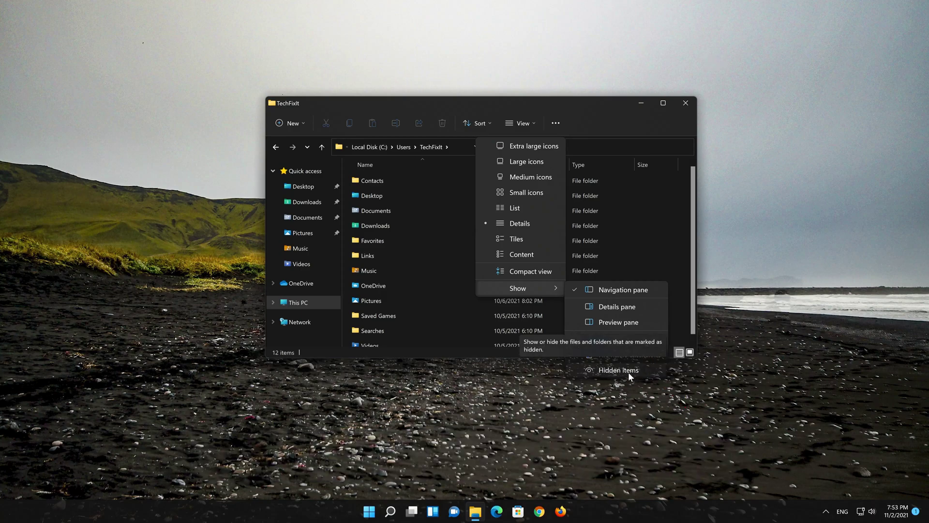
left_click(619, 370)
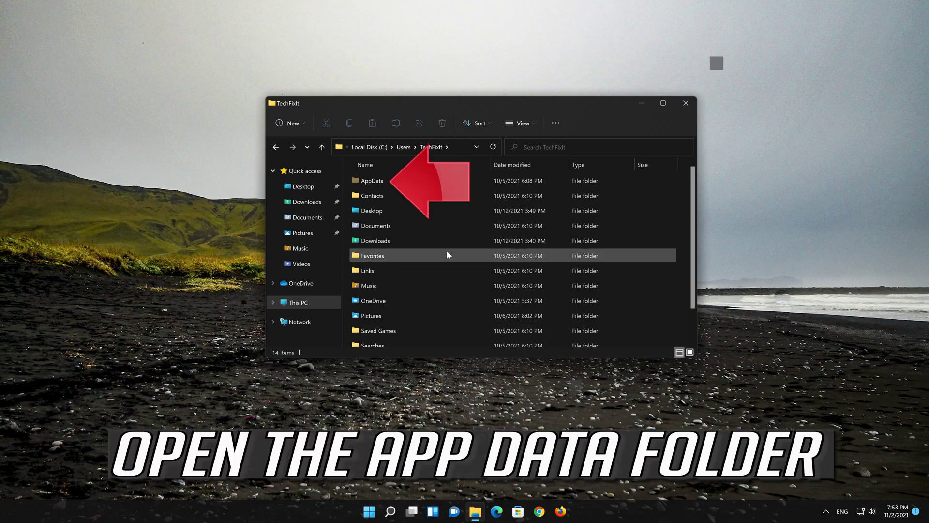
- Delete the IconCache file from the AppData\Local folder
left_click(452, 182)
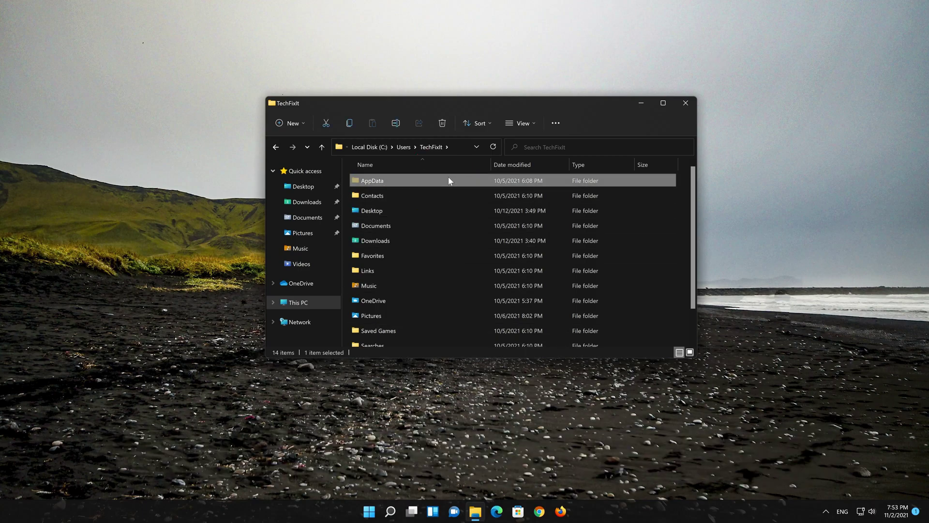
double_click(448, 177)
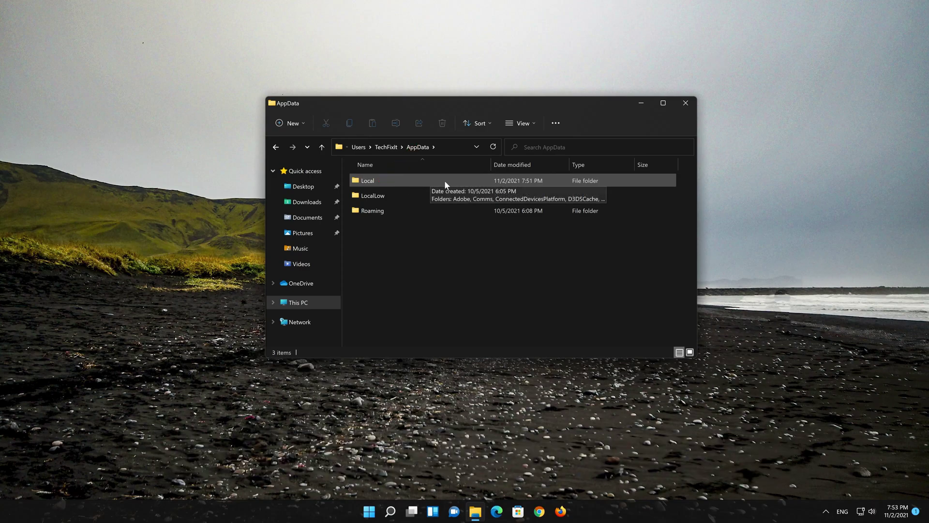
double_click(444, 180)
scroll(467, 199, "down", 2)
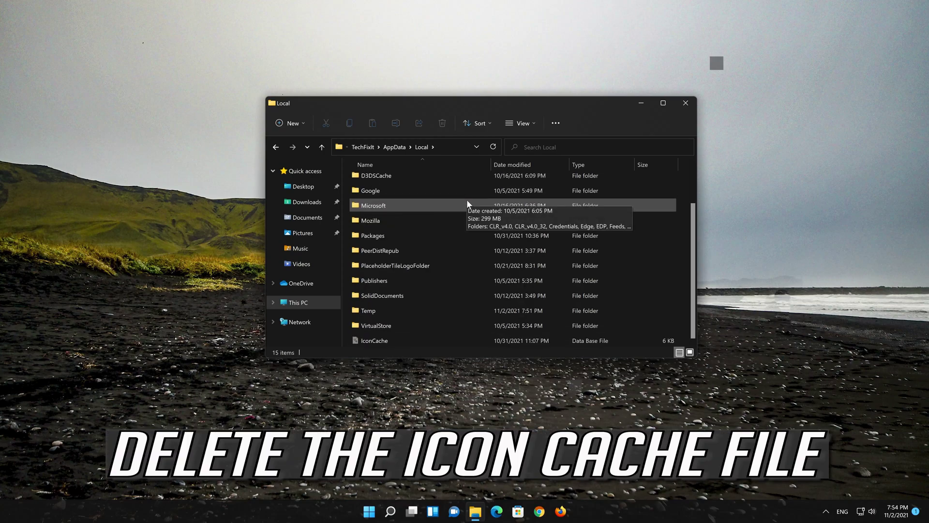
left_click(375, 341)
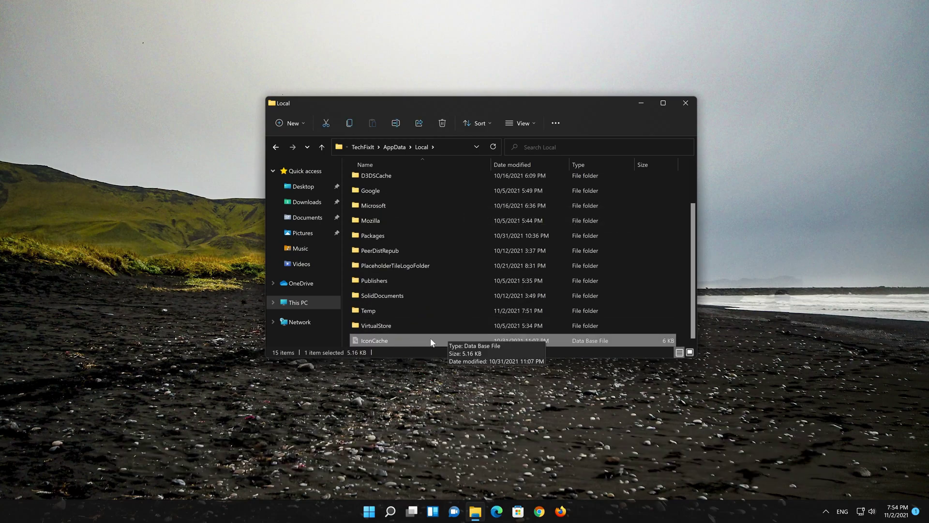
right_click(430, 342)
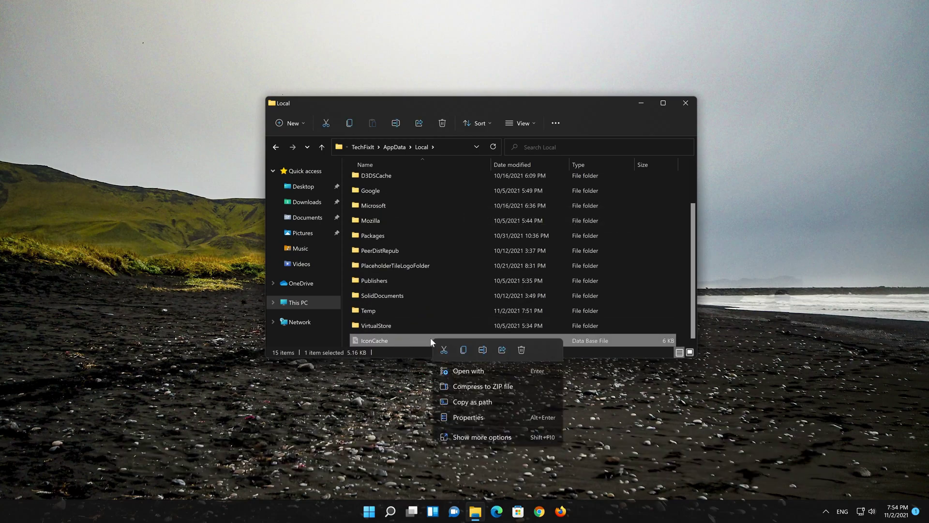
left_click(522, 350)
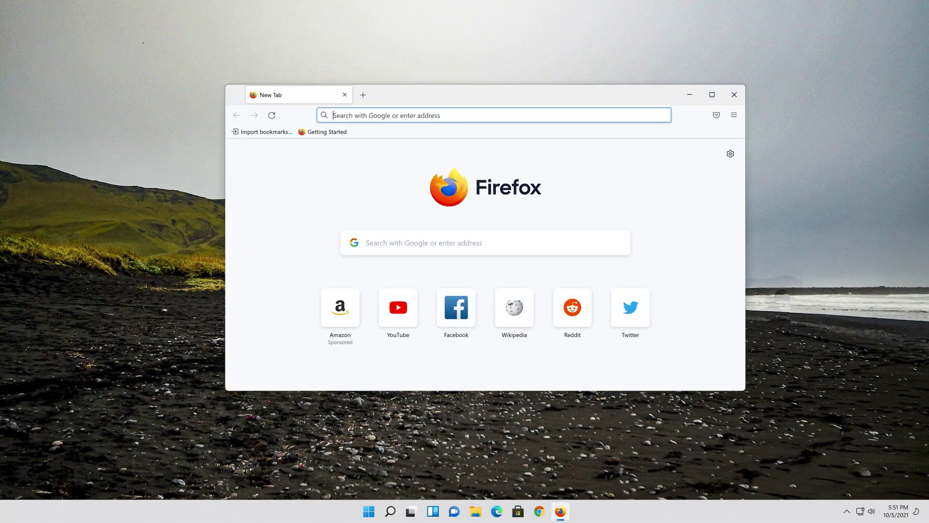
- Download MediaCreationToolW11.exe from Microsoft's Windows 11 page and close Firefox
right_click(452, 115)
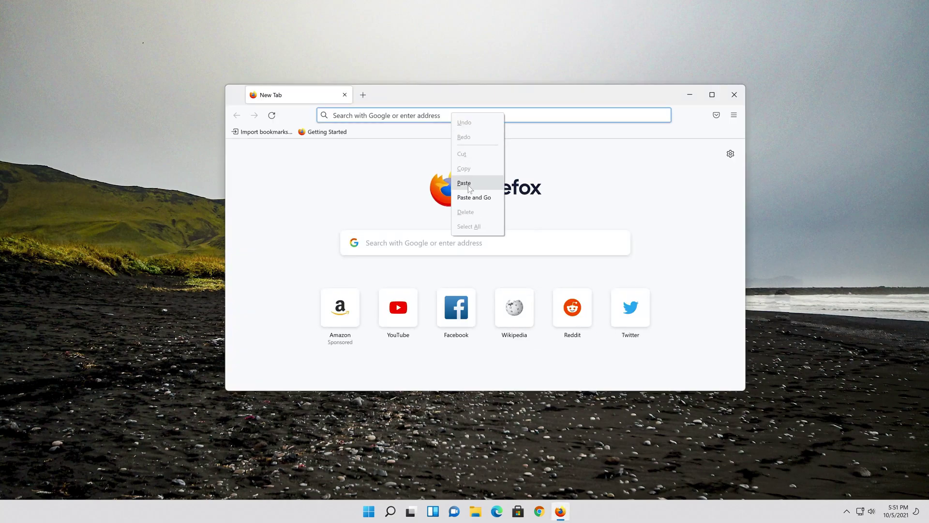
left_click(468, 197)
scroll(716, 230, "down", 1)
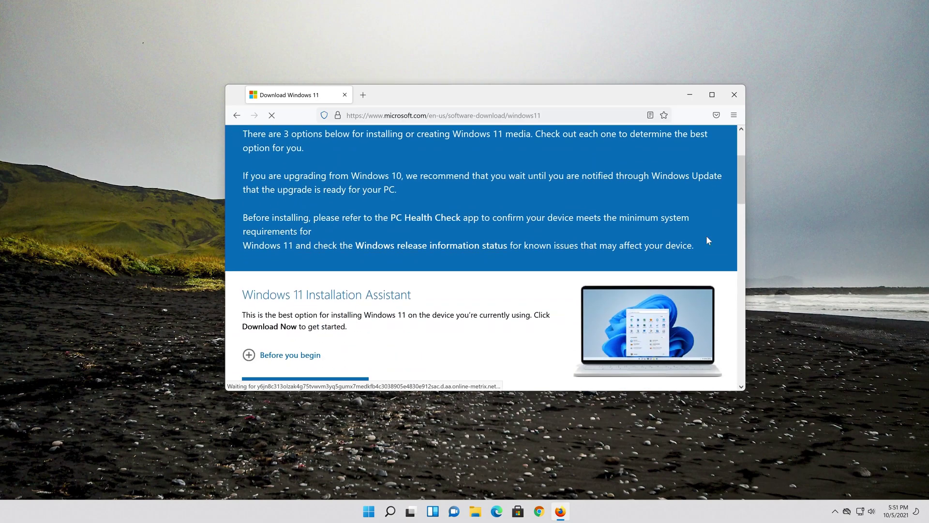
scroll(707, 235, "down", 3)
scroll(709, 241, "up", 1)
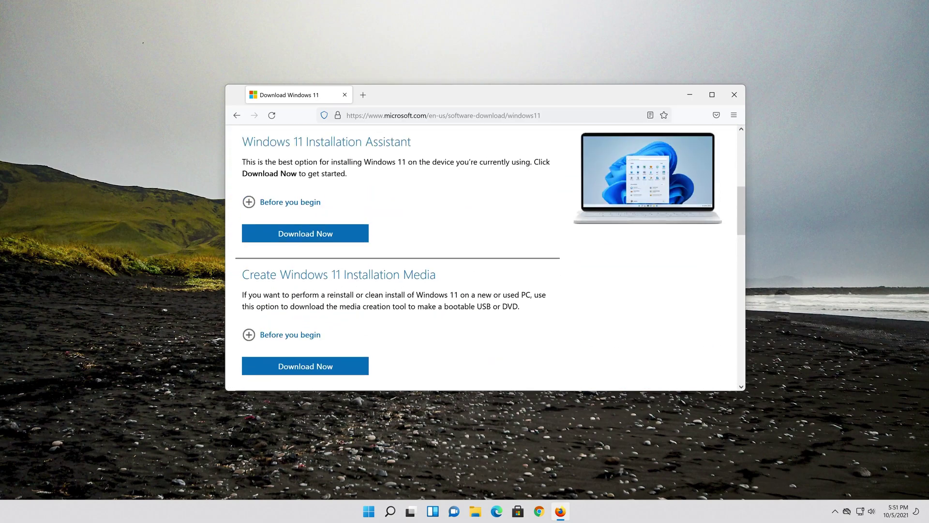
left_click(320, 375)
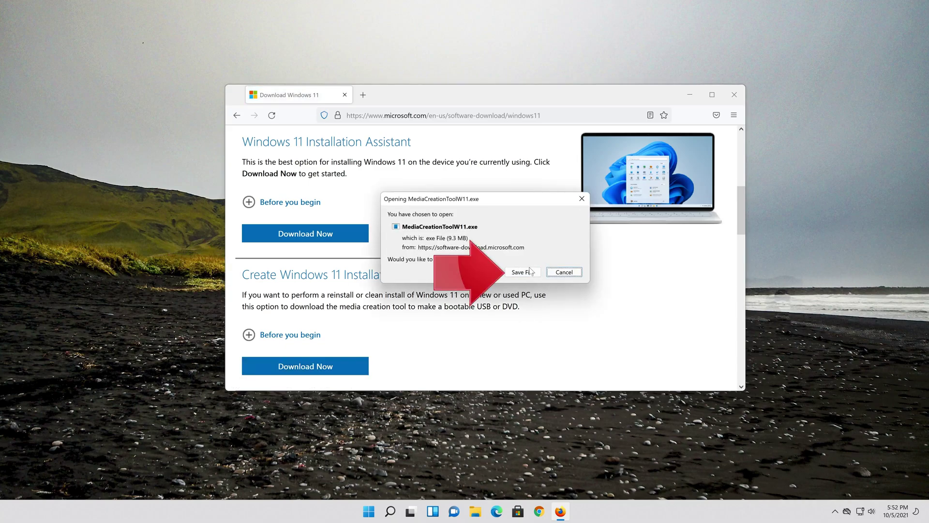
left_click(522, 275)
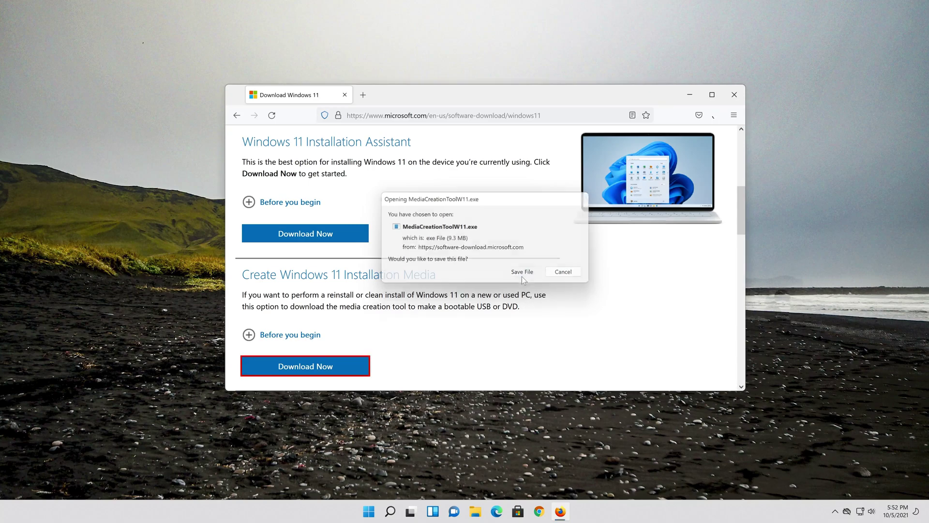
left_click(733, 100)
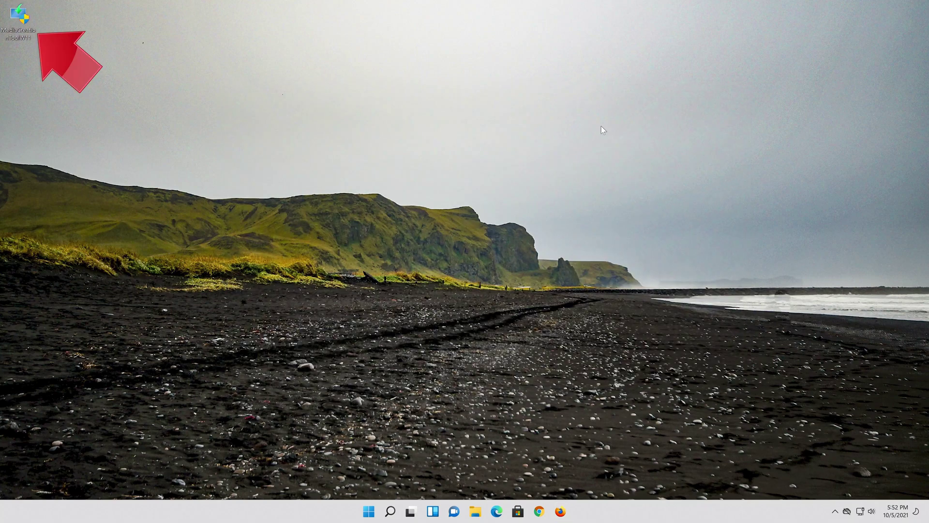
- Run the Media Creation Tool, accept the license and keep the recommended English (United States) options
double_click(25, 25)
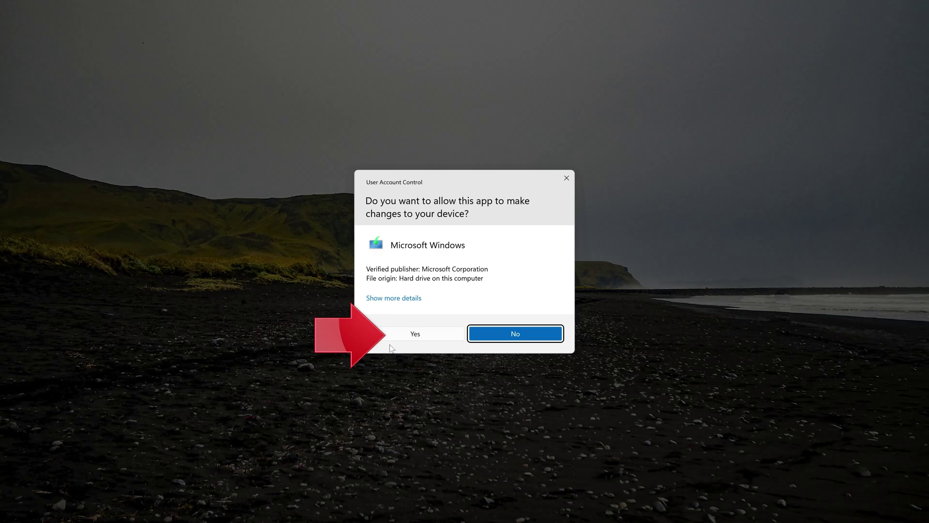
left_click(414, 334)
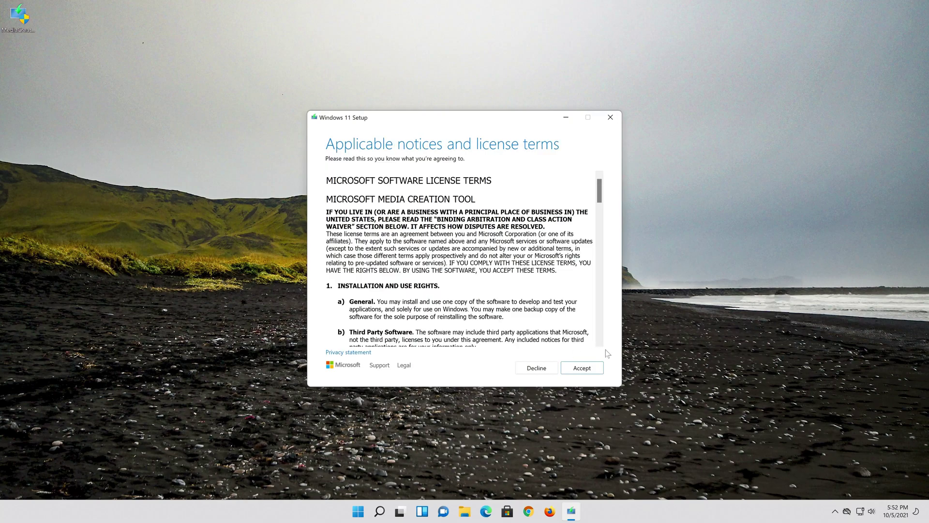
left_click(591, 372)
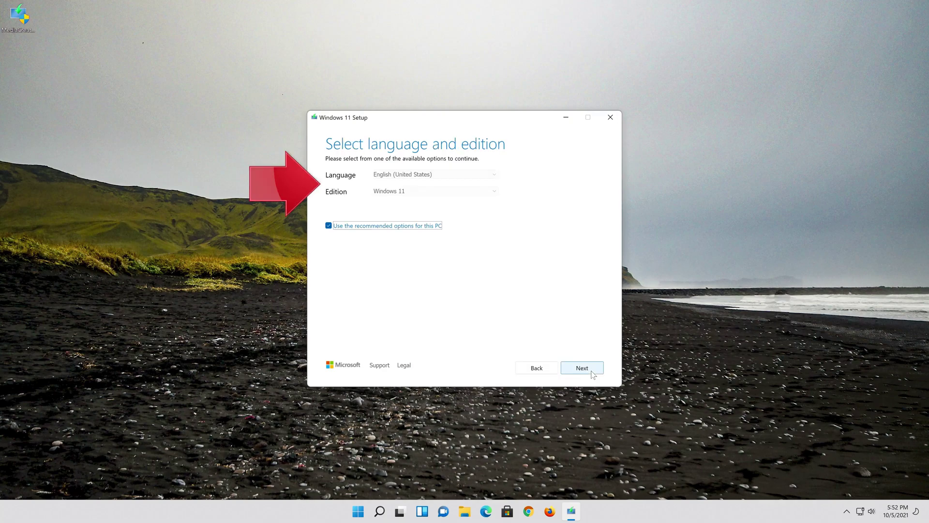
left_click(333, 226)
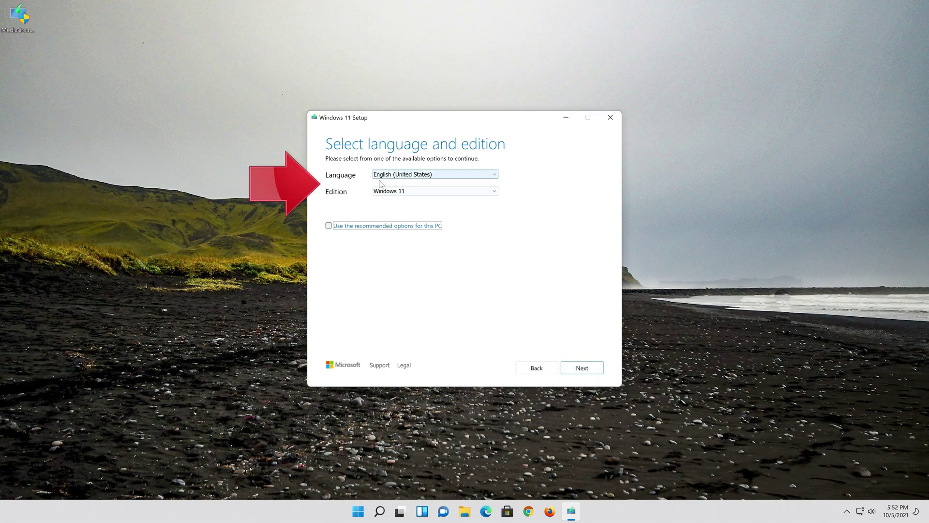
left_click(328, 226)
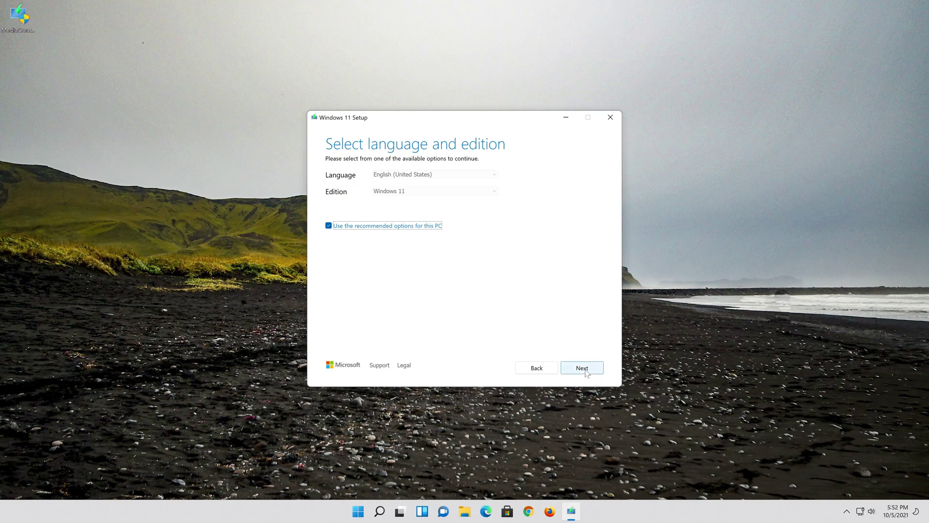
left_click(582, 368)
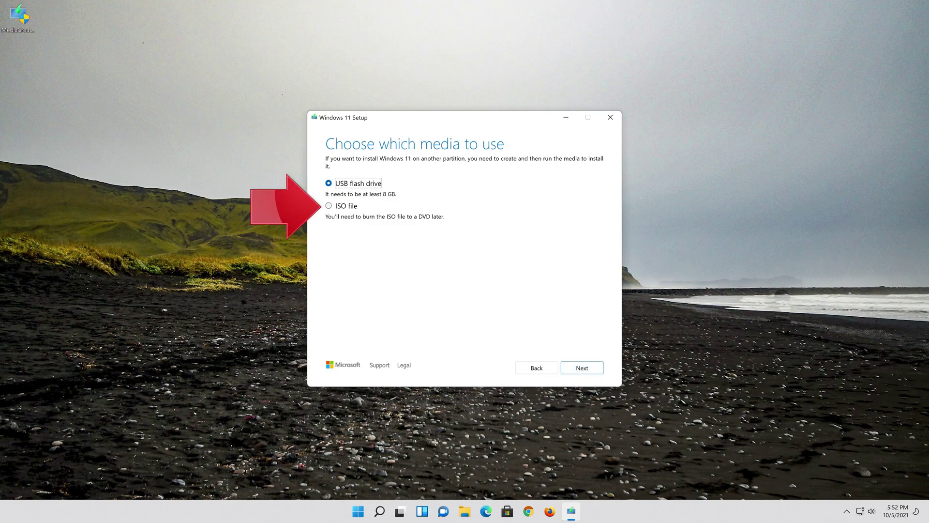
- Create a Windows 11 ISO file saved to the Desktop and finish the tool
left_click(330, 206)
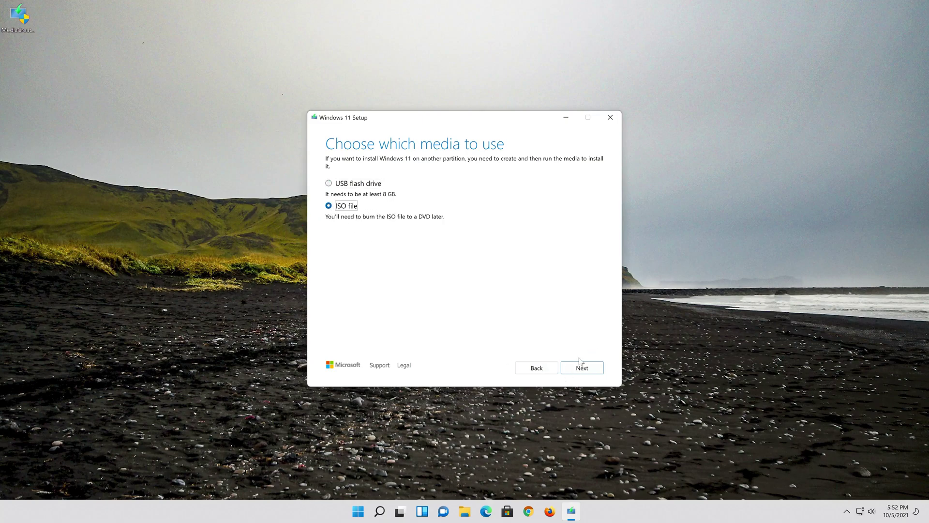
left_click(591, 369)
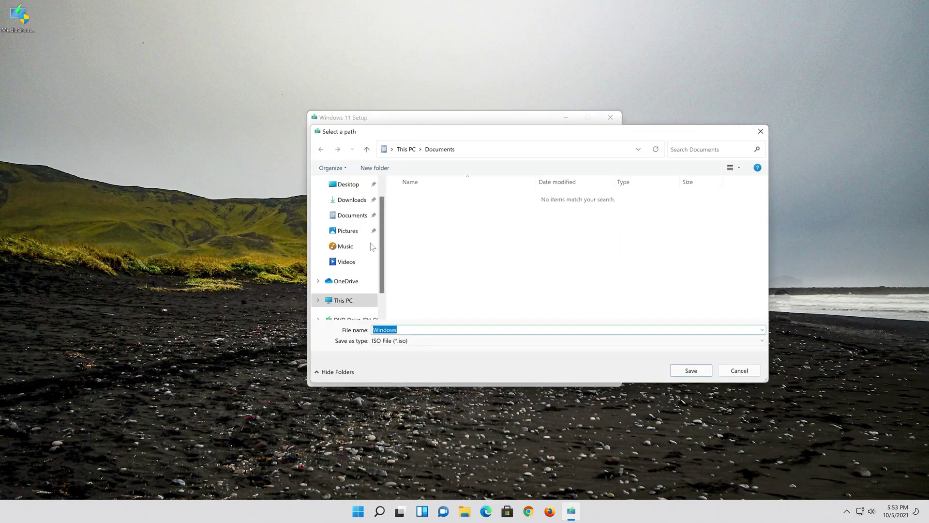
left_click(356, 186)
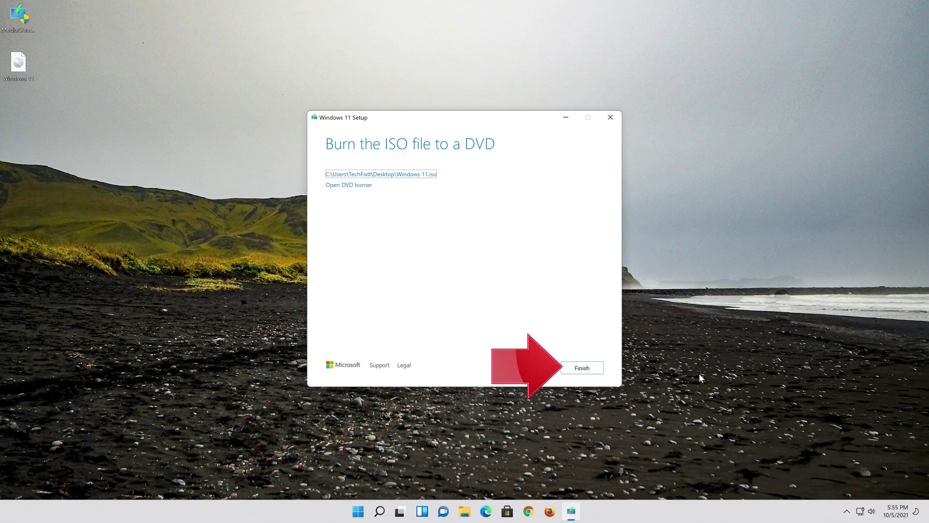
left_click(586, 373)
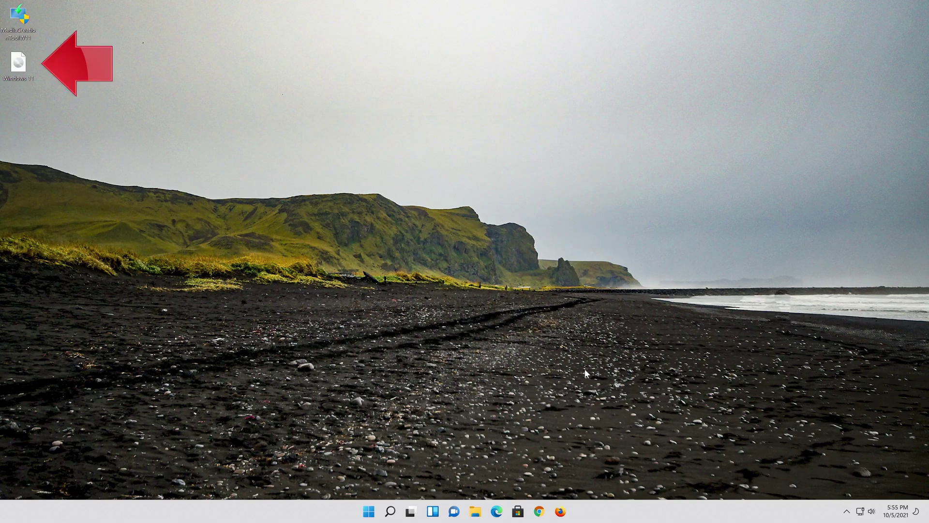
- Mount the Windows 11 ISO, launch its setup with UAC approval and close the DVD drive window
left_click(23, 68)
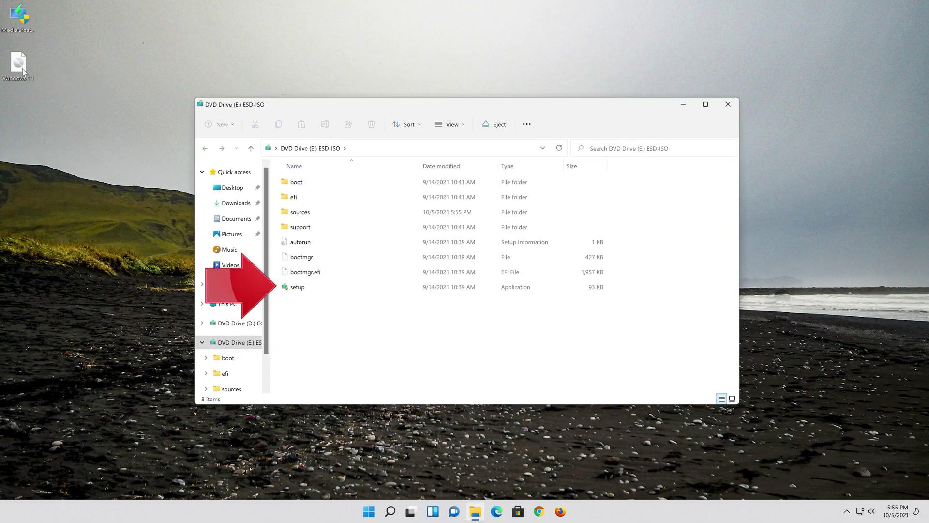
double_click(324, 284)
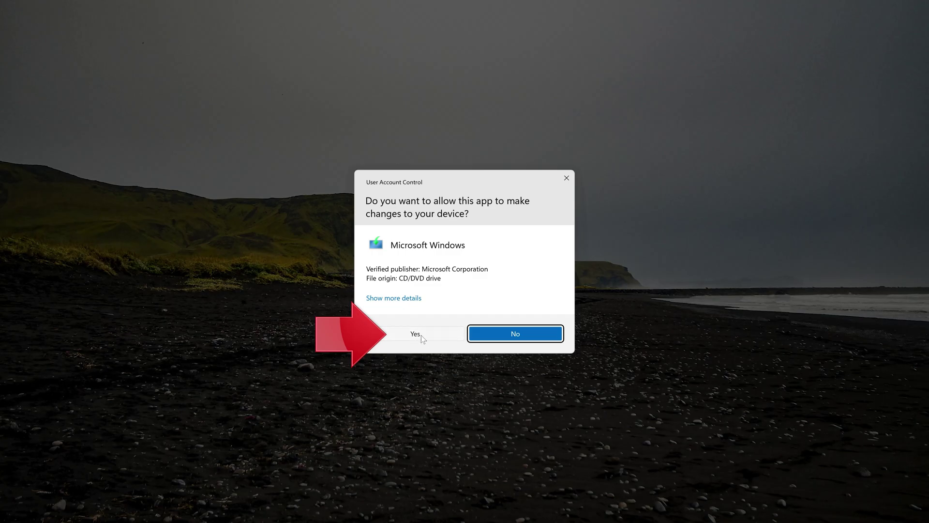
left_click(422, 338)
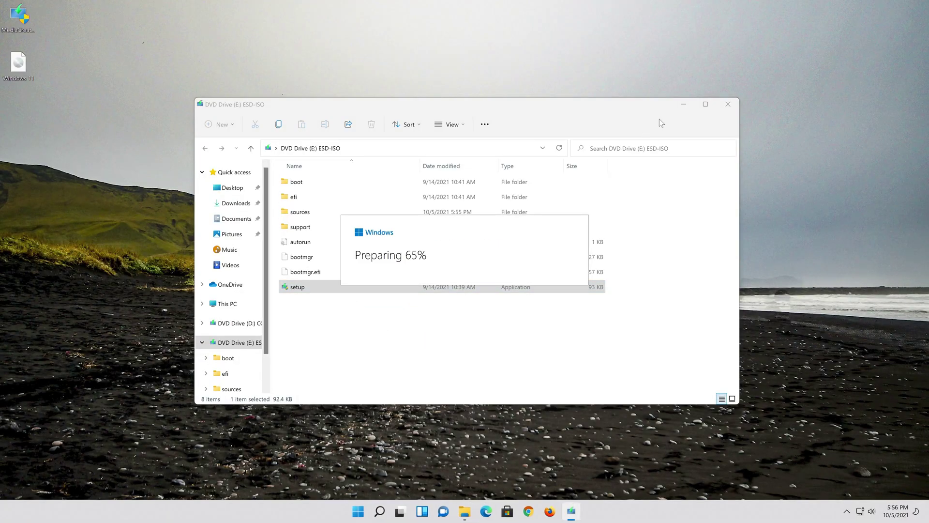
left_click(725, 106)
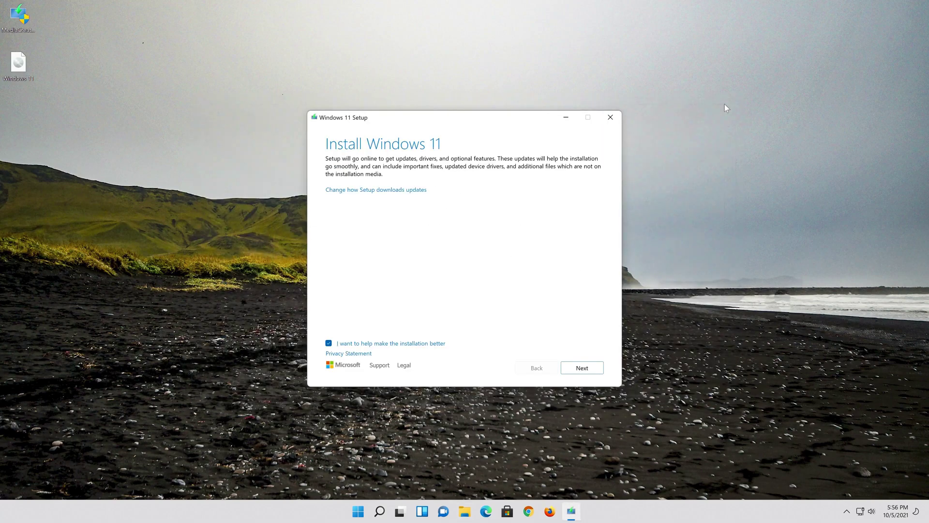
- Proceed through Install Windows 11 and accept the license terms to reach Ready to install
left_click(591, 375)
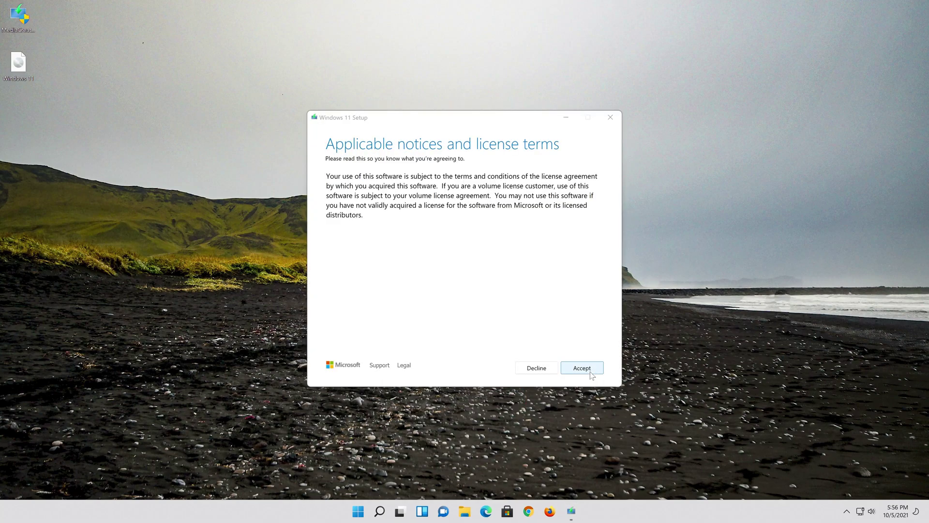
left_click(582, 372)
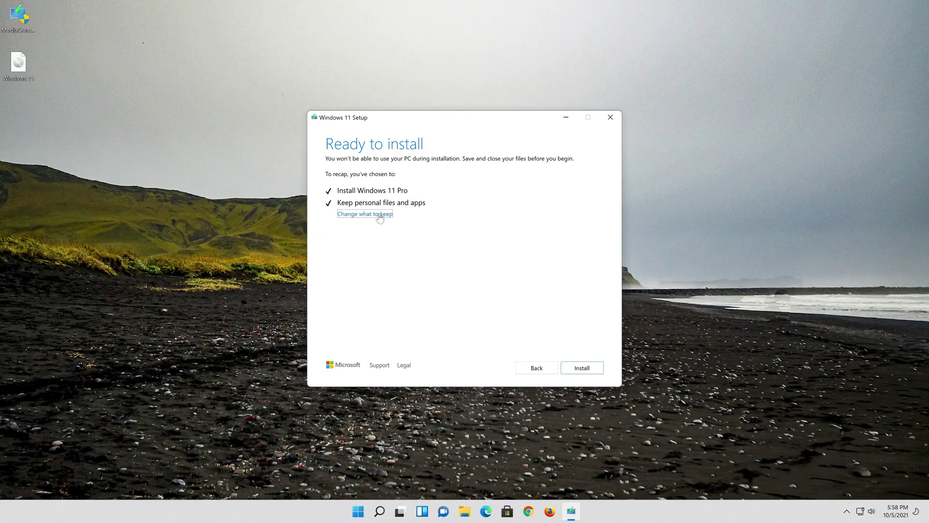
- Confirm 'Keep personal files and apps' and start installing Windows 11, reaching 0% complete
left_click(379, 214)
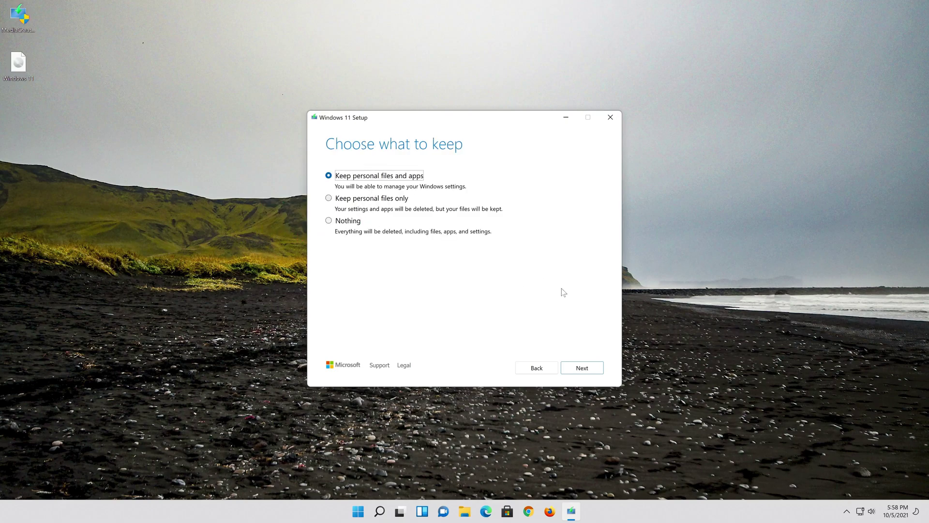
left_click(588, 369)
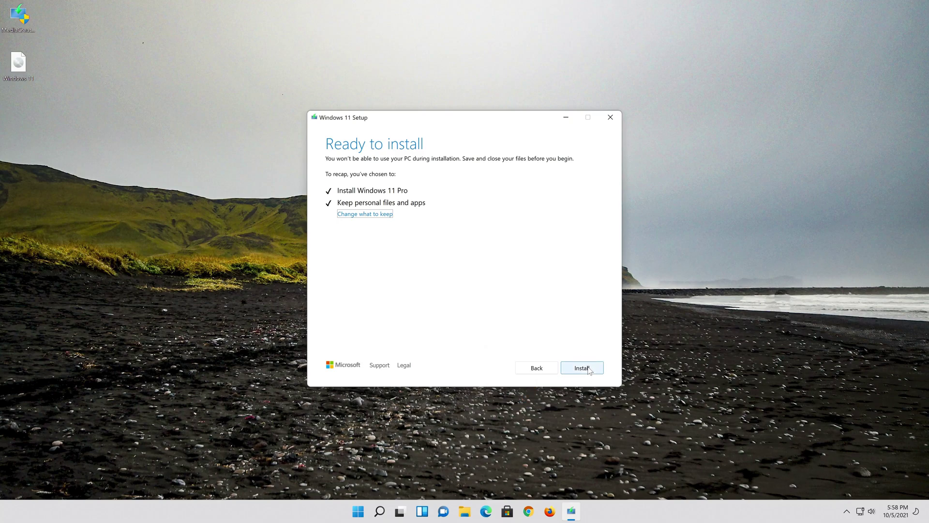
left_click(589, 369)
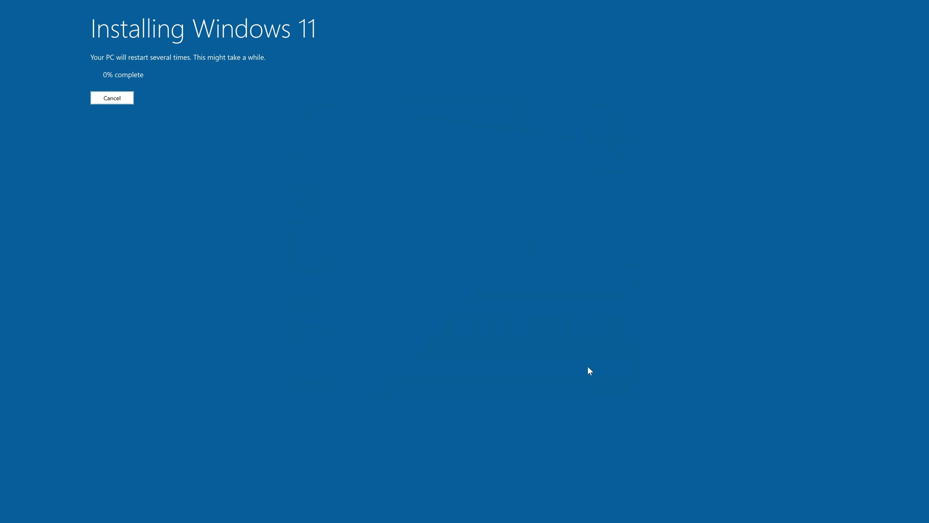